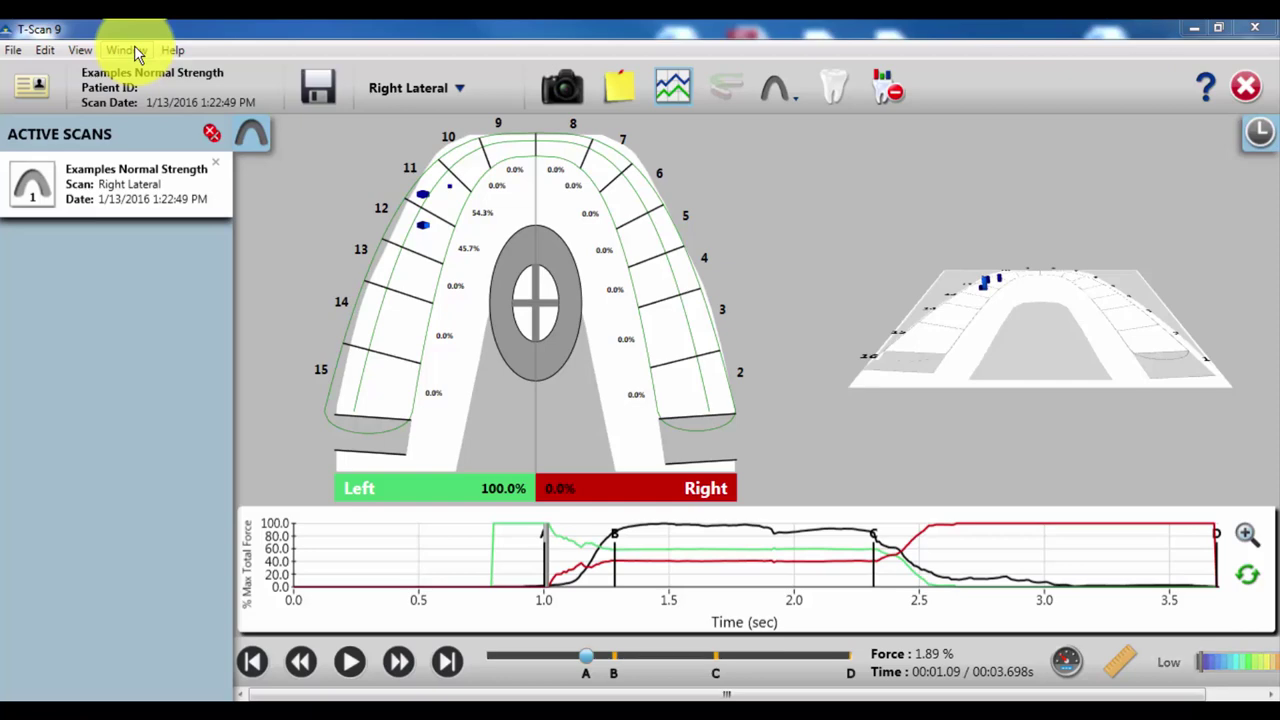
# Hide the Active Scans panel and move playback from 0.569 s to about 1.3 s, near marker B
pyautogui.click(250, 140)
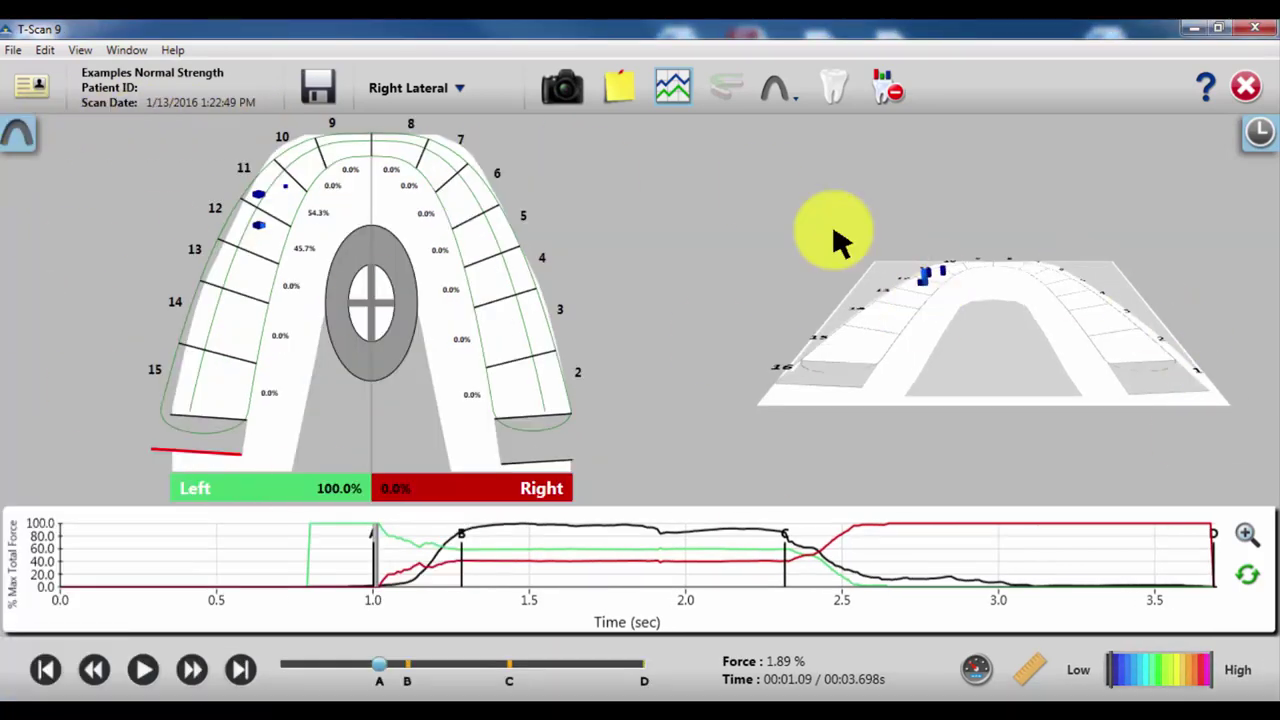
pyautogui.click(340, 524)
pyautogui.click(237, 524)
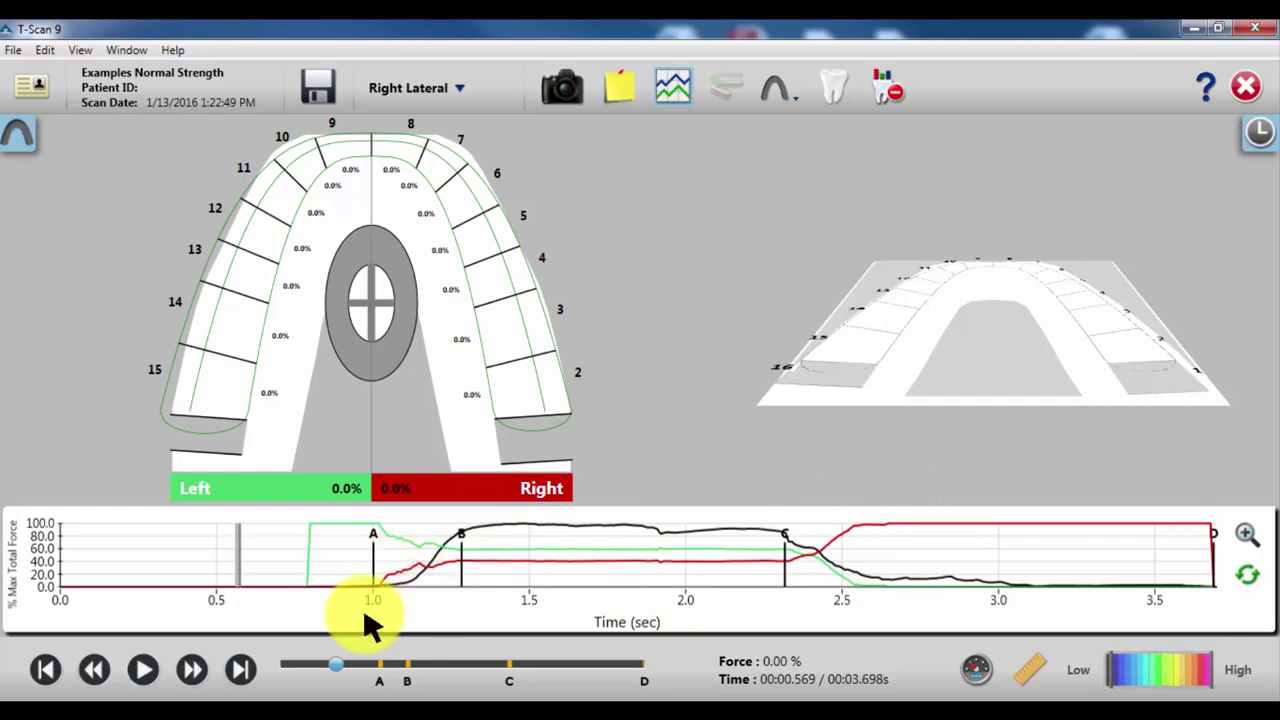
pyautogui.click(373, 527)
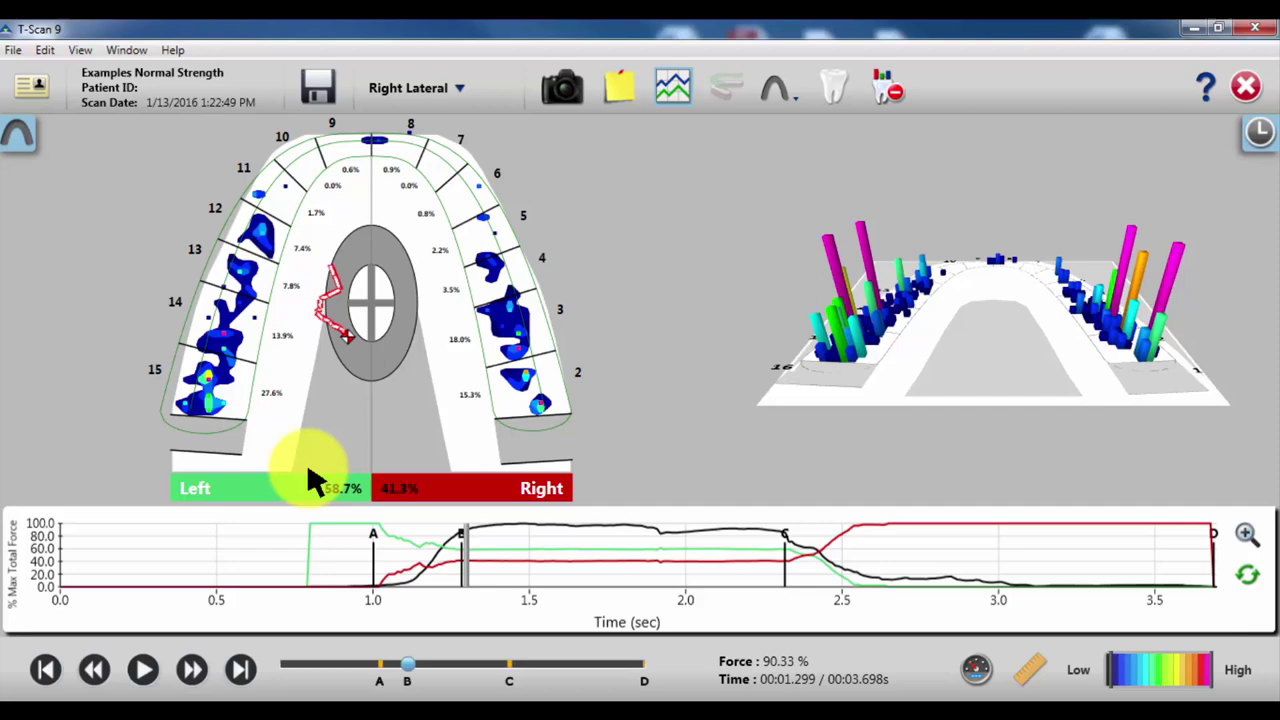
# Step frame by frame from marker A to 1.199 s, tilting the 3D force view flatter
pyautogui.click(383, 535)
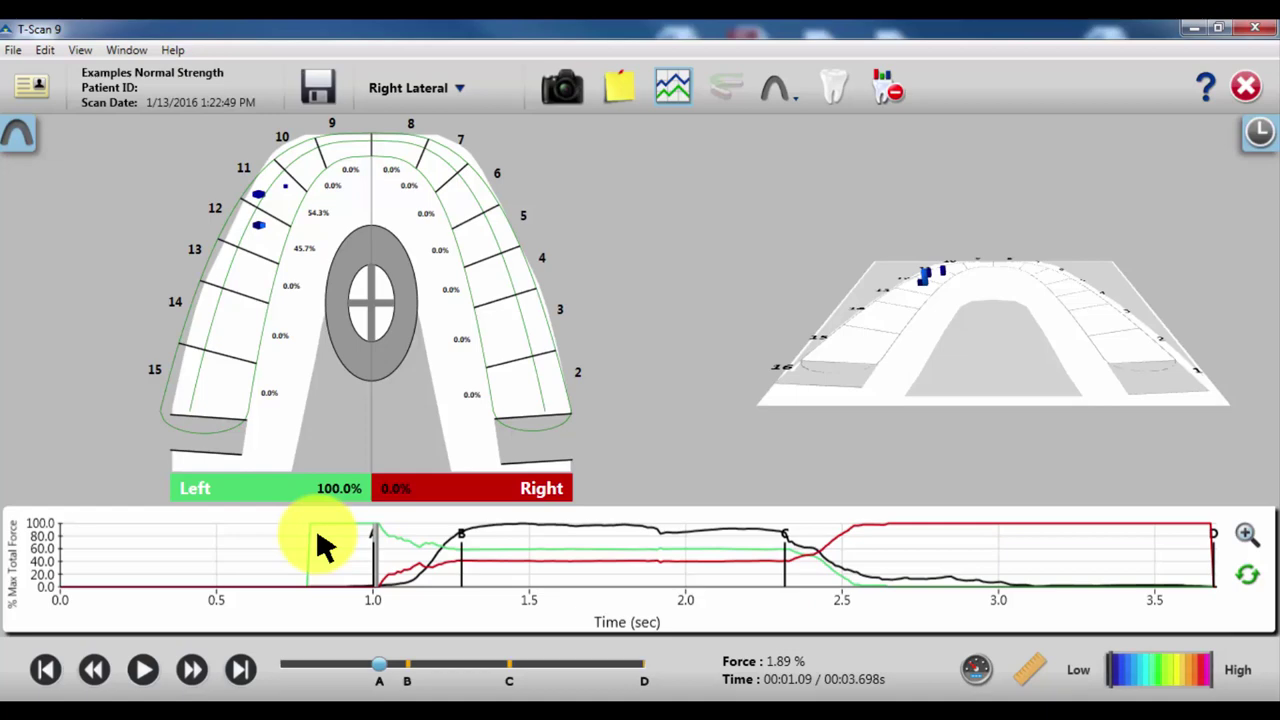
pyautogui.press('Right')
pyautogui.press('Right')
pyautogui.press('Right')
pyautogui.press('Right')
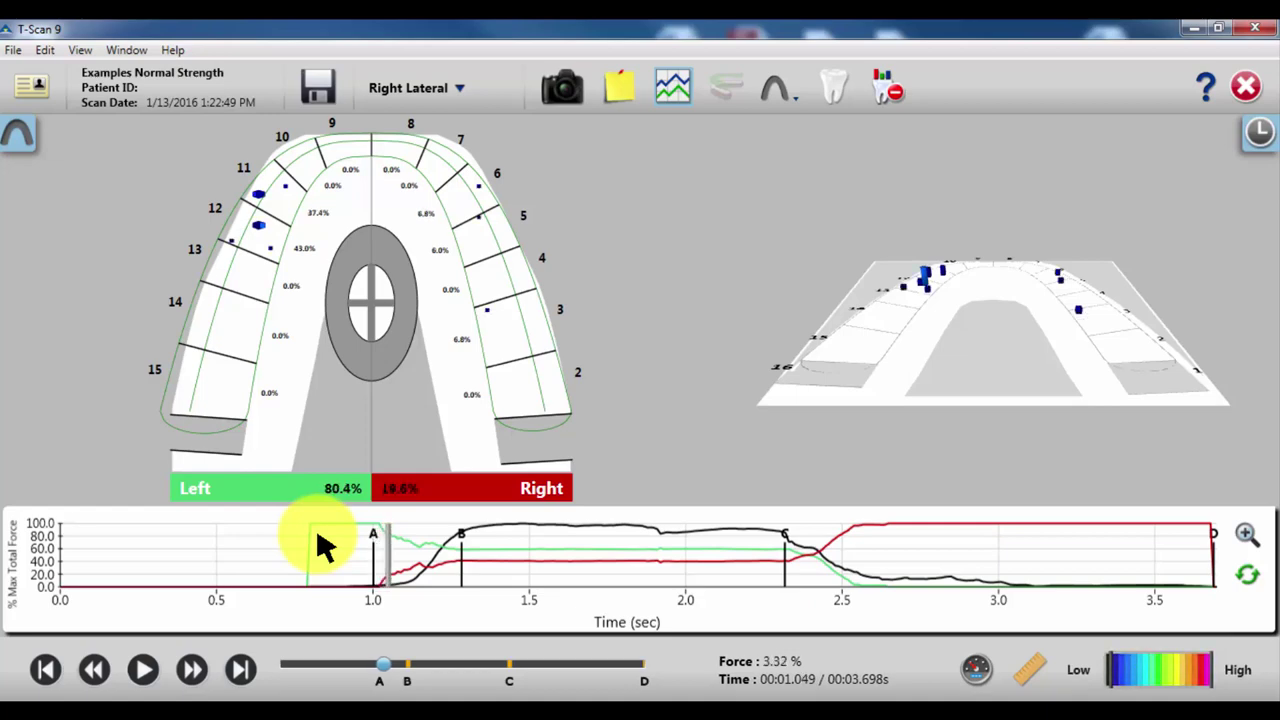
pyautogui.press('Right')
pyautogui.press('Right')
pyautogui.press('Right')
pyautogui.press('Right')
pyautogui.press('Right')
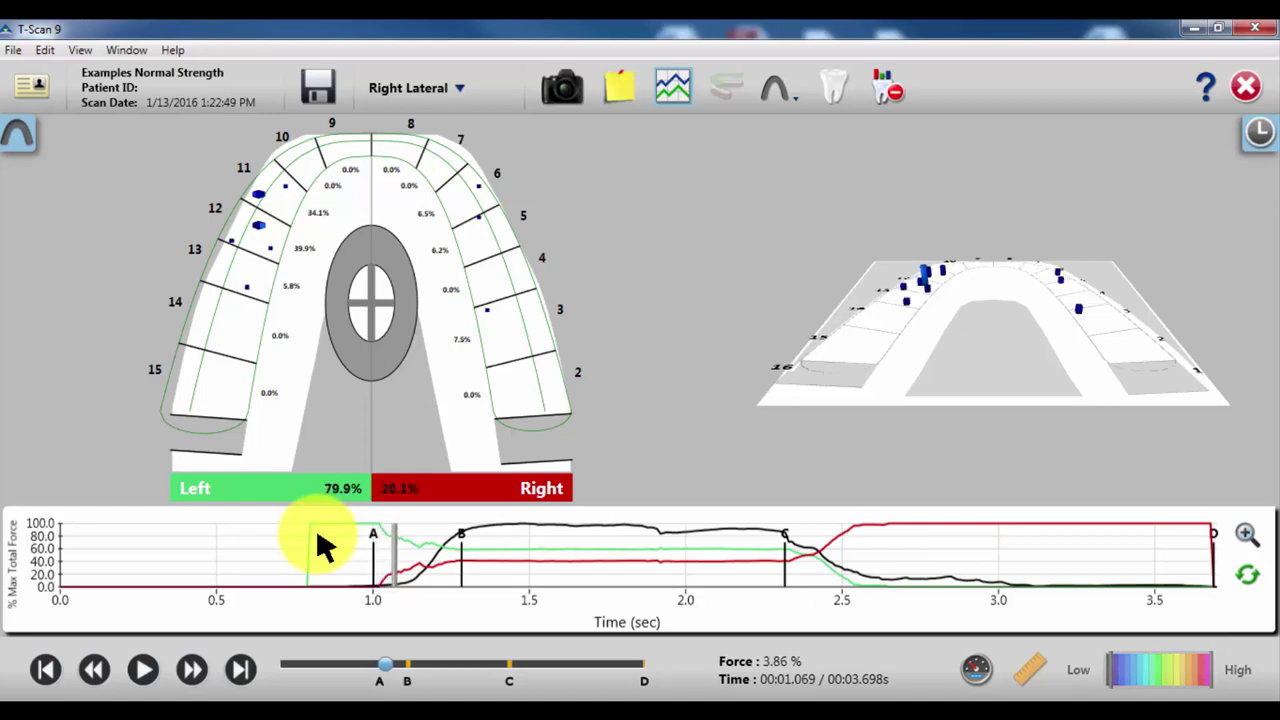
pyautogui.press('Right')
pyautogui.press('Right')
pyautogui.press('Right')
pyautogui.press('Right')
pyautogui.press('Right')
pyautogui.press('Right')
pyautogui.press('Right')
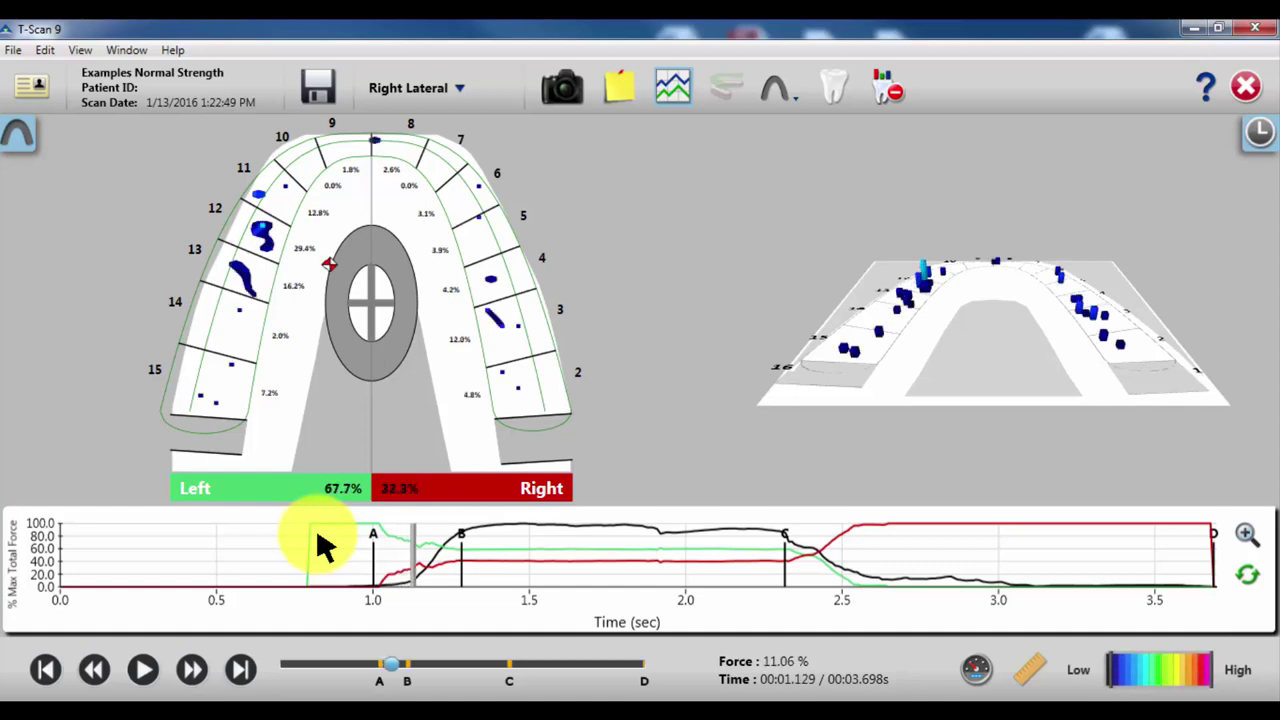
pyautogui.press('Right')
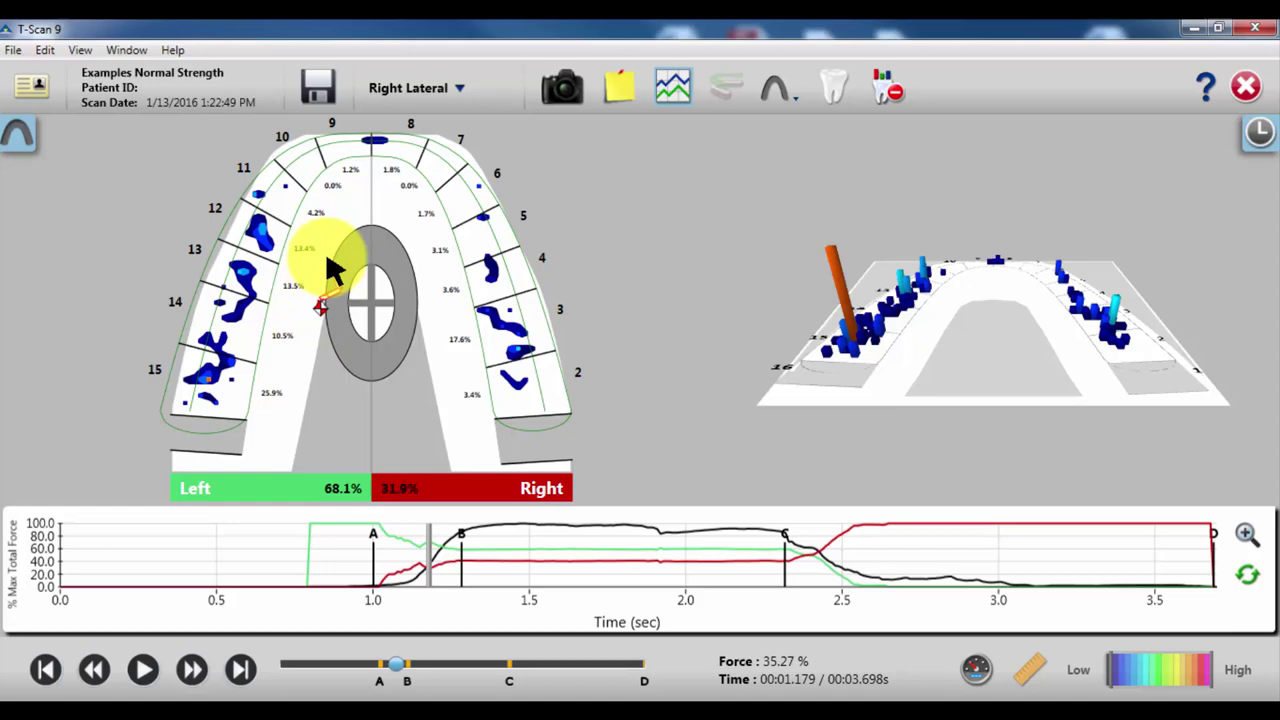
pyautogui.moveTo(1031, 394); pyautogui.dragTo(1150, 313)
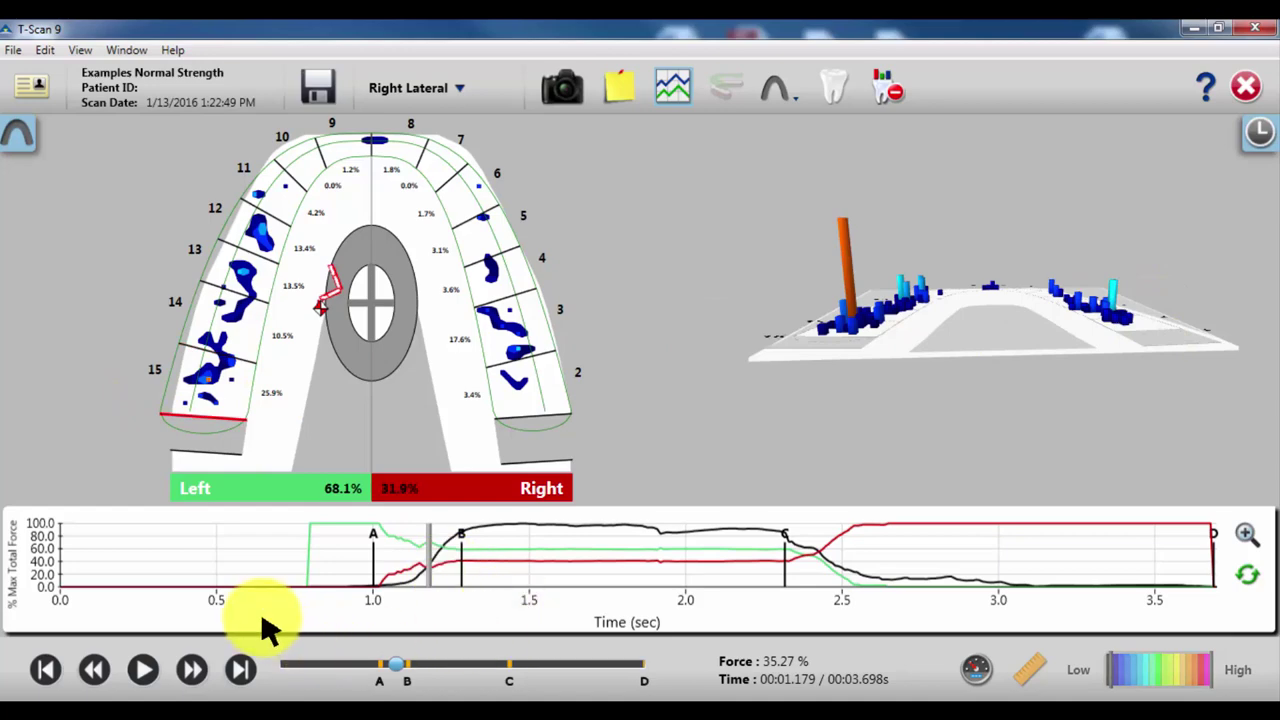
pyautogui.press('Right')
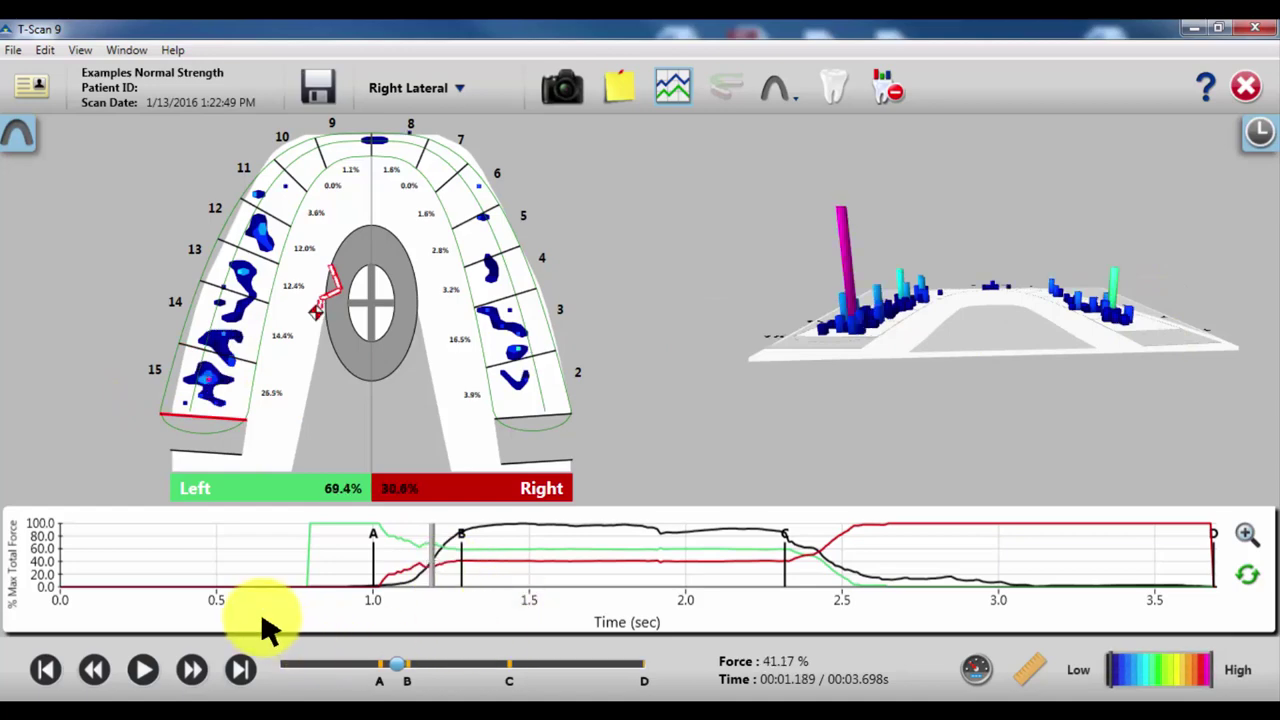
pyautogui.press('Right')
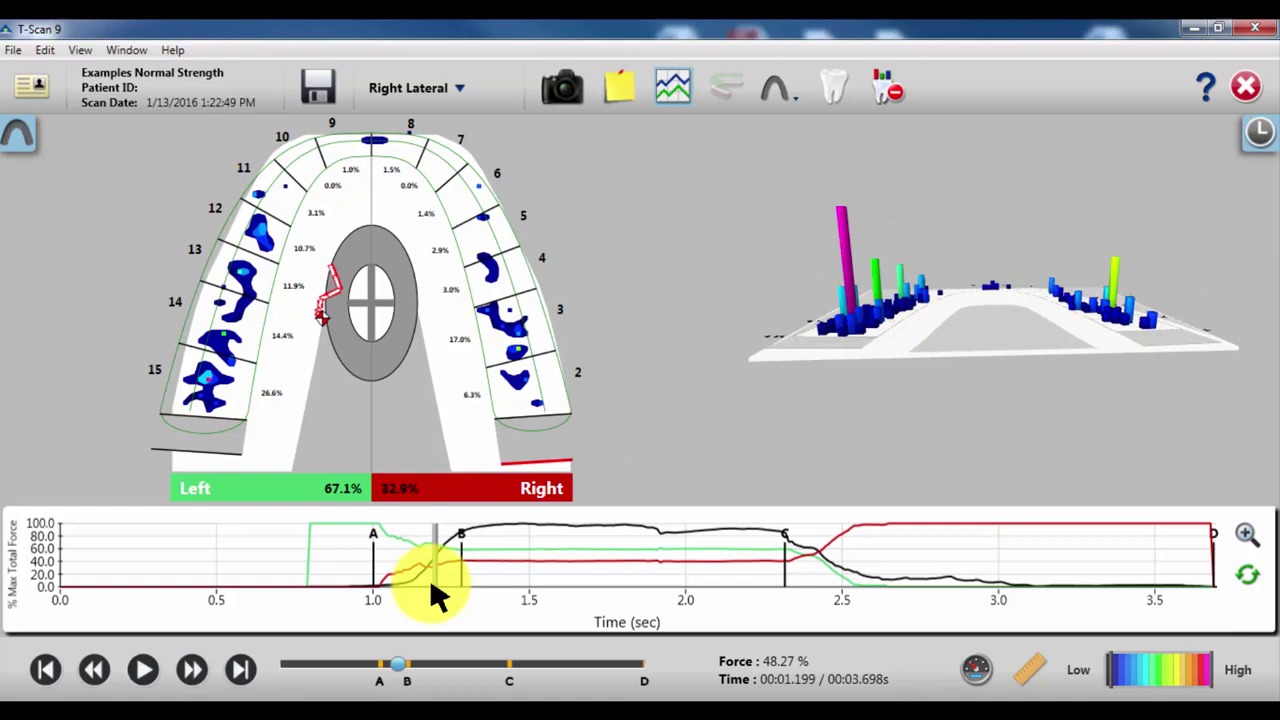
pyautogui.click(373, 537)
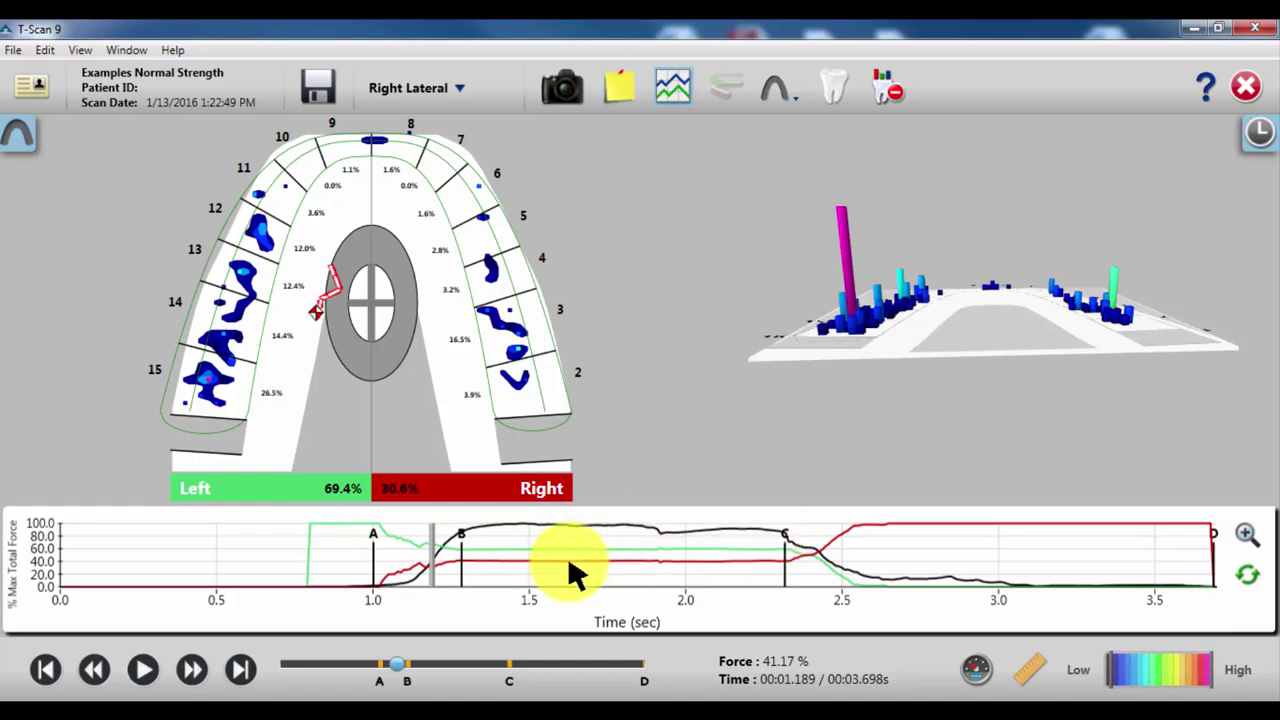
# Move playback to marker C at about 2.3 s, then back to 2.259 s
pyautogui.click(785, 528)
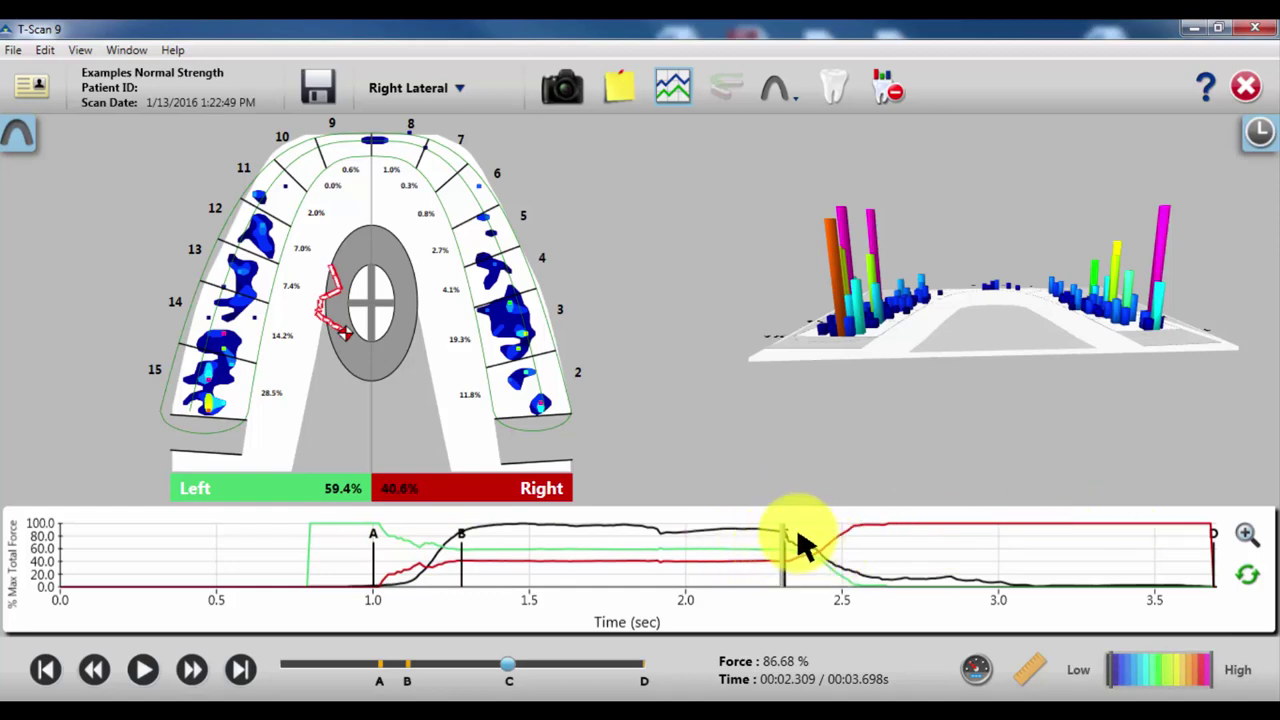
pyautogui.click(766, 537)
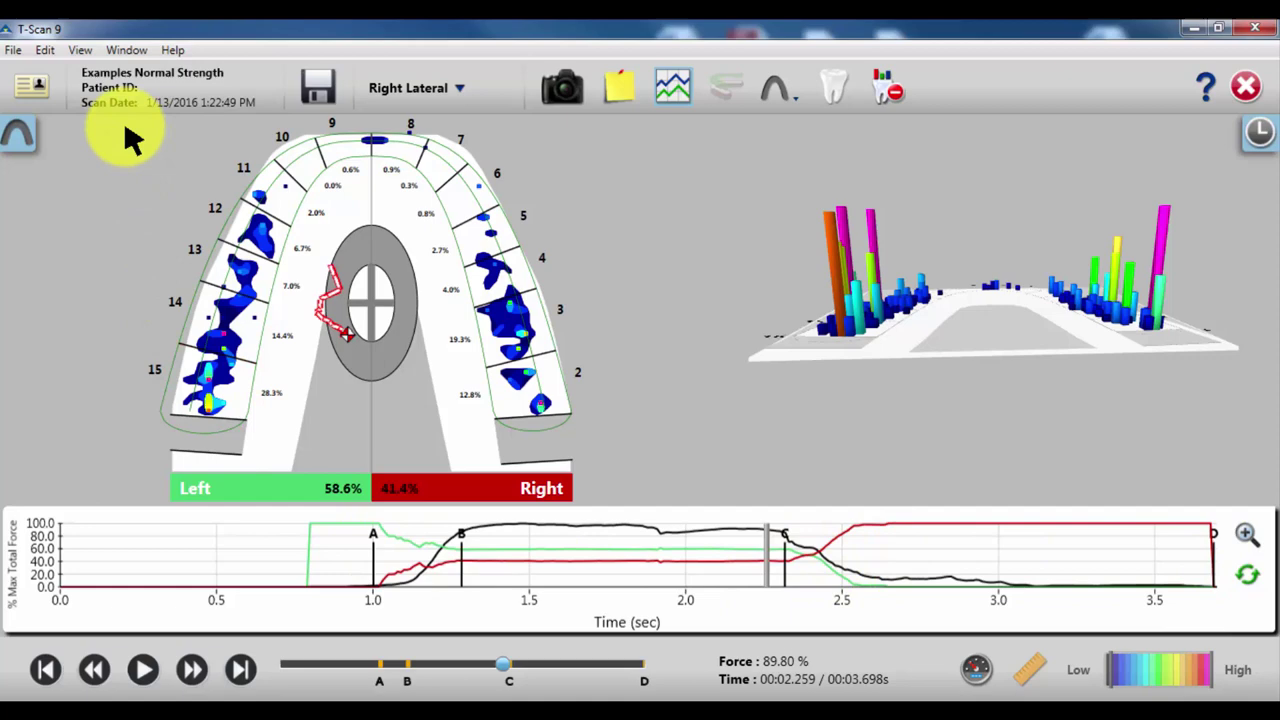
# Show the arch in quadrants, lower the horizontal divider, and view the scan at 1.689 s
pyautogui.click(80, 50)
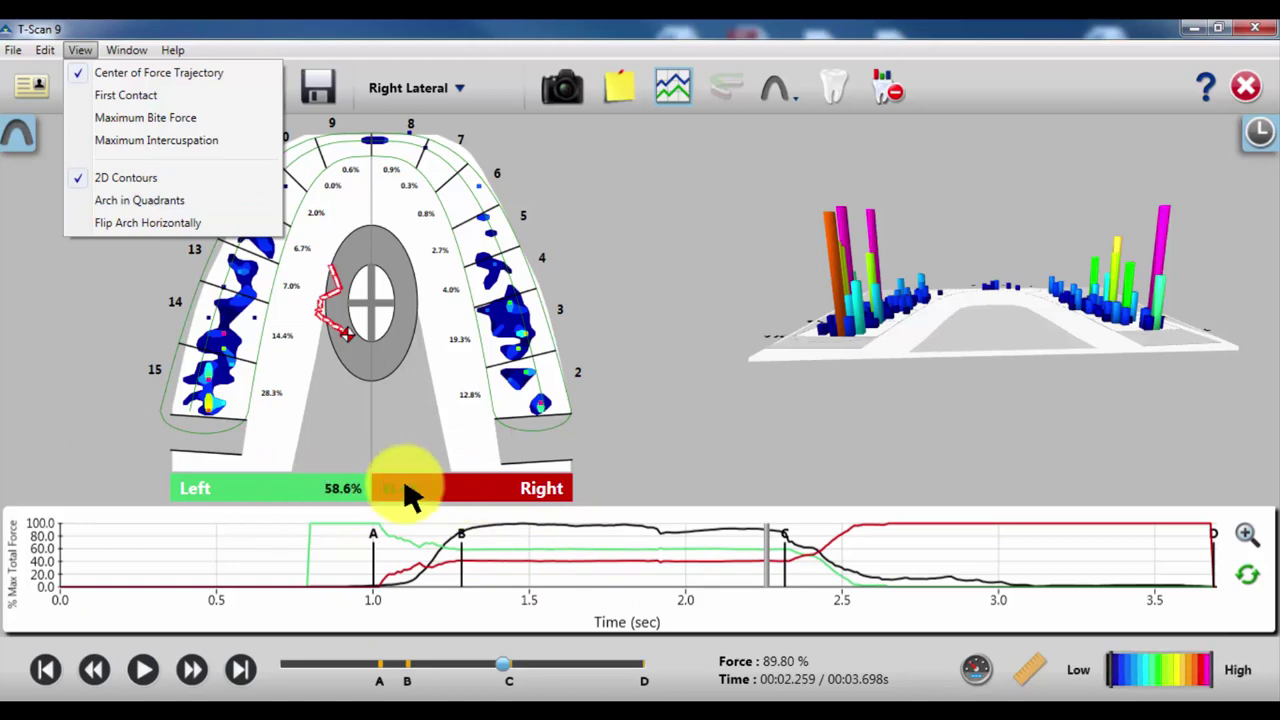
pyautogui.click(111, 204)
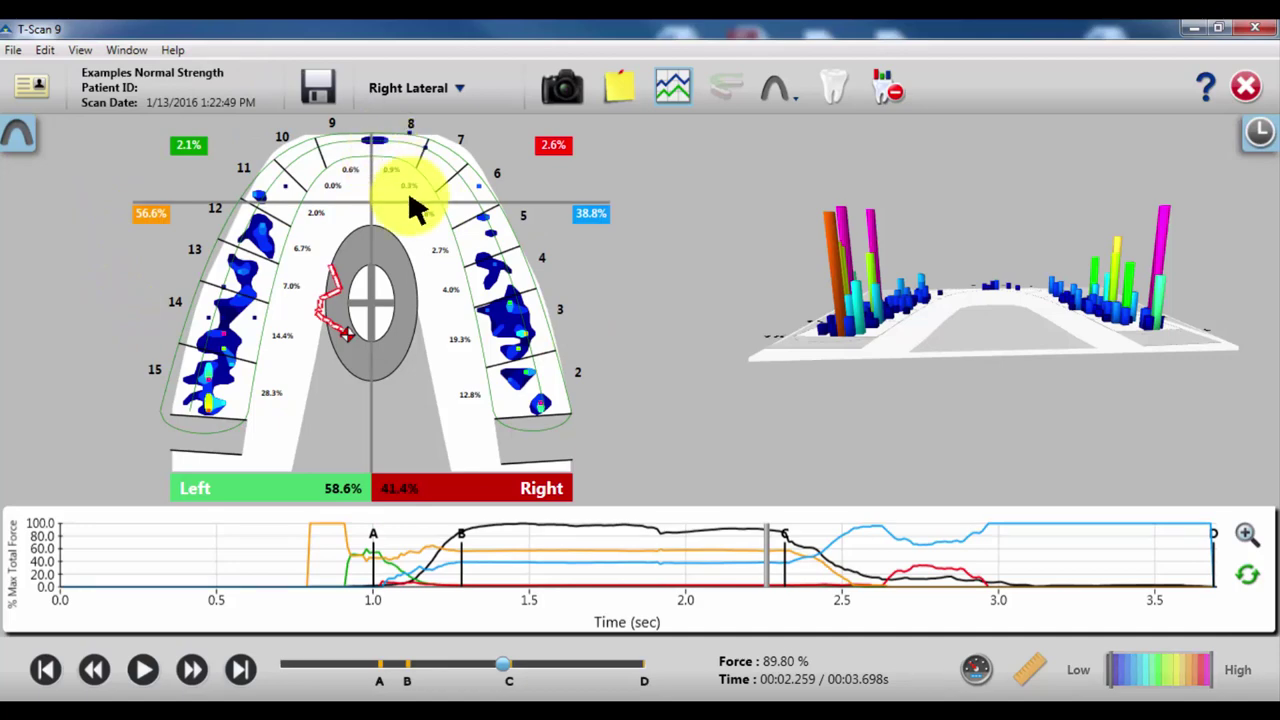
pyautogui.moveTo(407, 198); pyautogui.dragTo(442, 211)
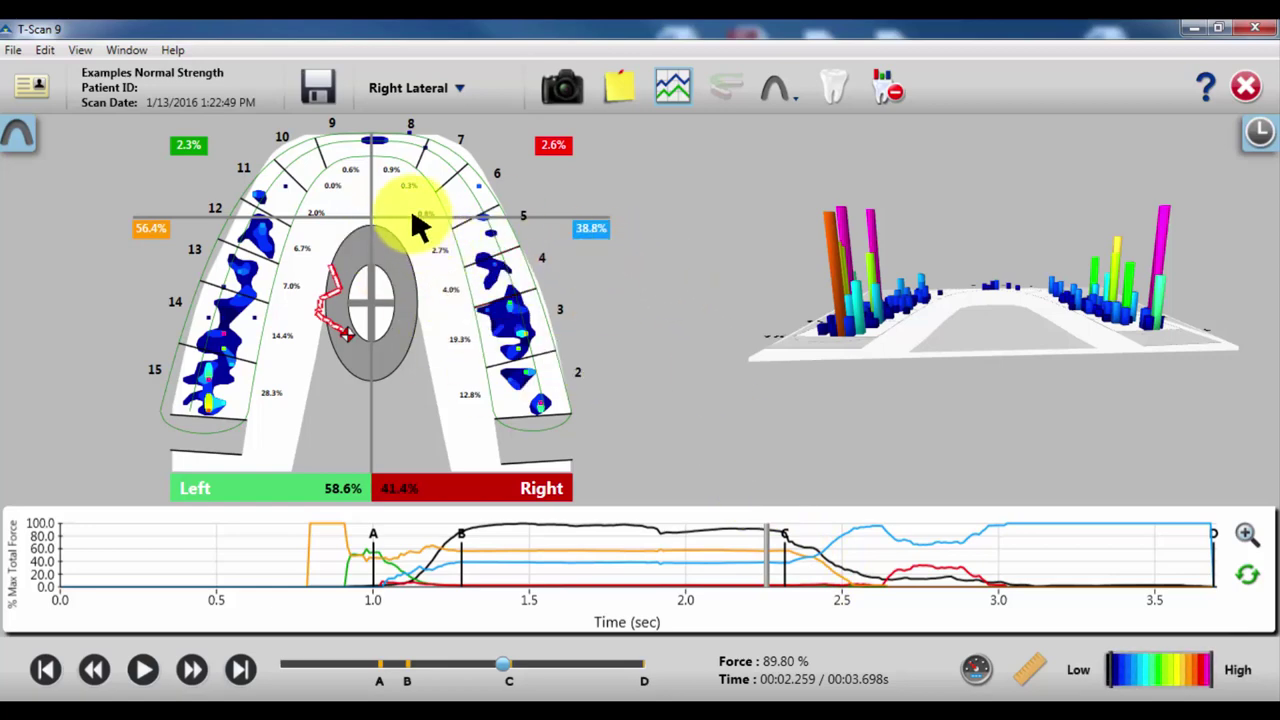
pyautogui.moveTo(414, 215); pyautogui.dragTo(418, 214)
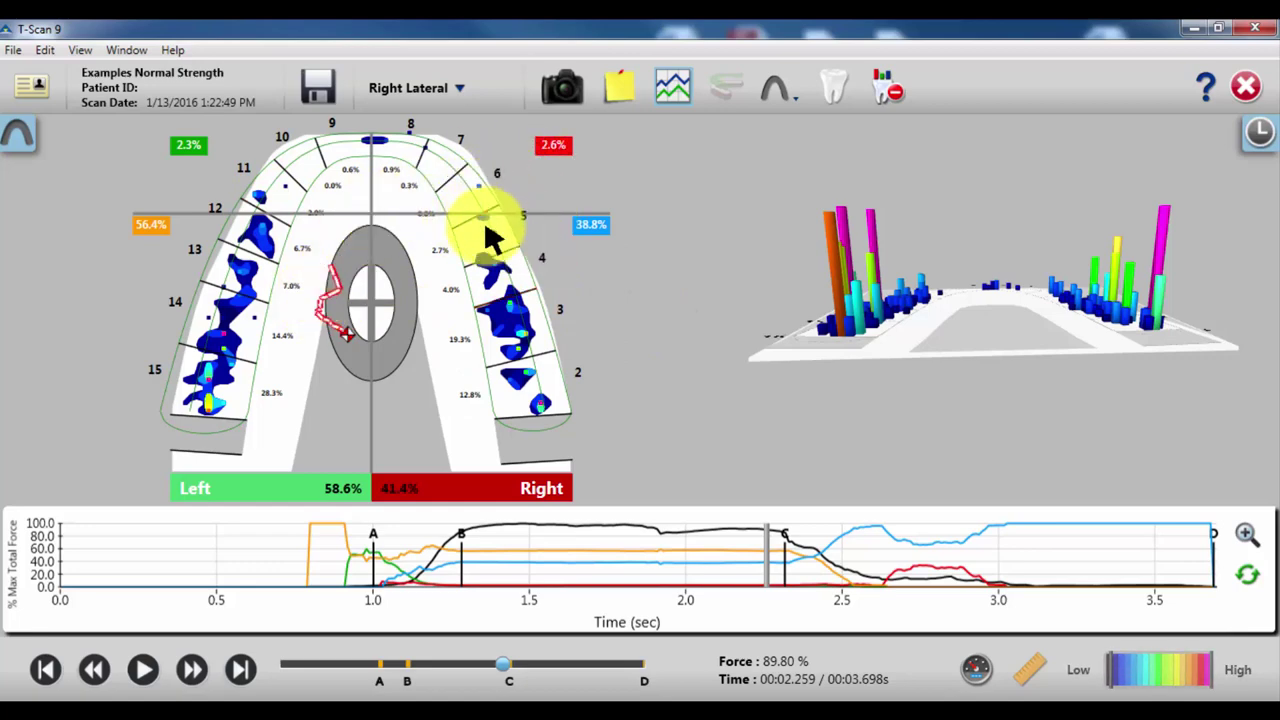
pyautogui.click(588, 540)
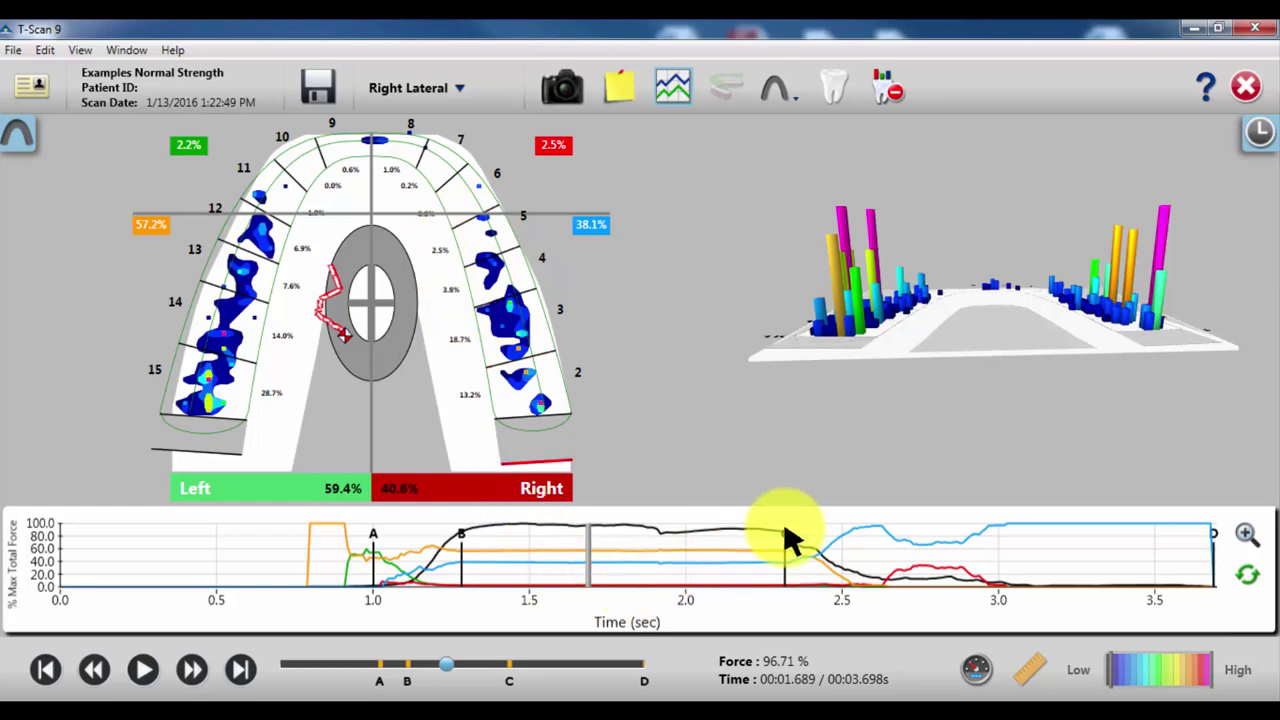
# Jump to point C at 2.32 s and move end marker D earlier, then back to the scan's end
pyautogui.click(788, 548)
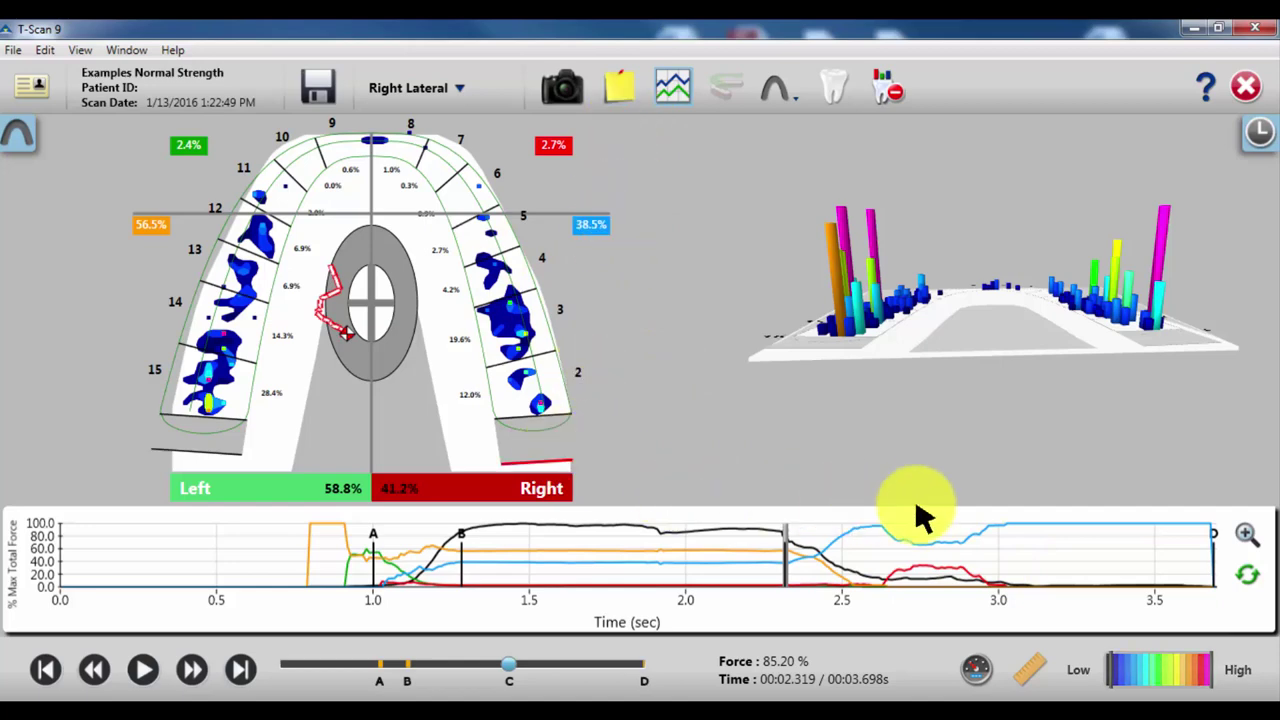
pyautogui.moveTo(1210, 551); pyautogui.dragTo(1009, 548)
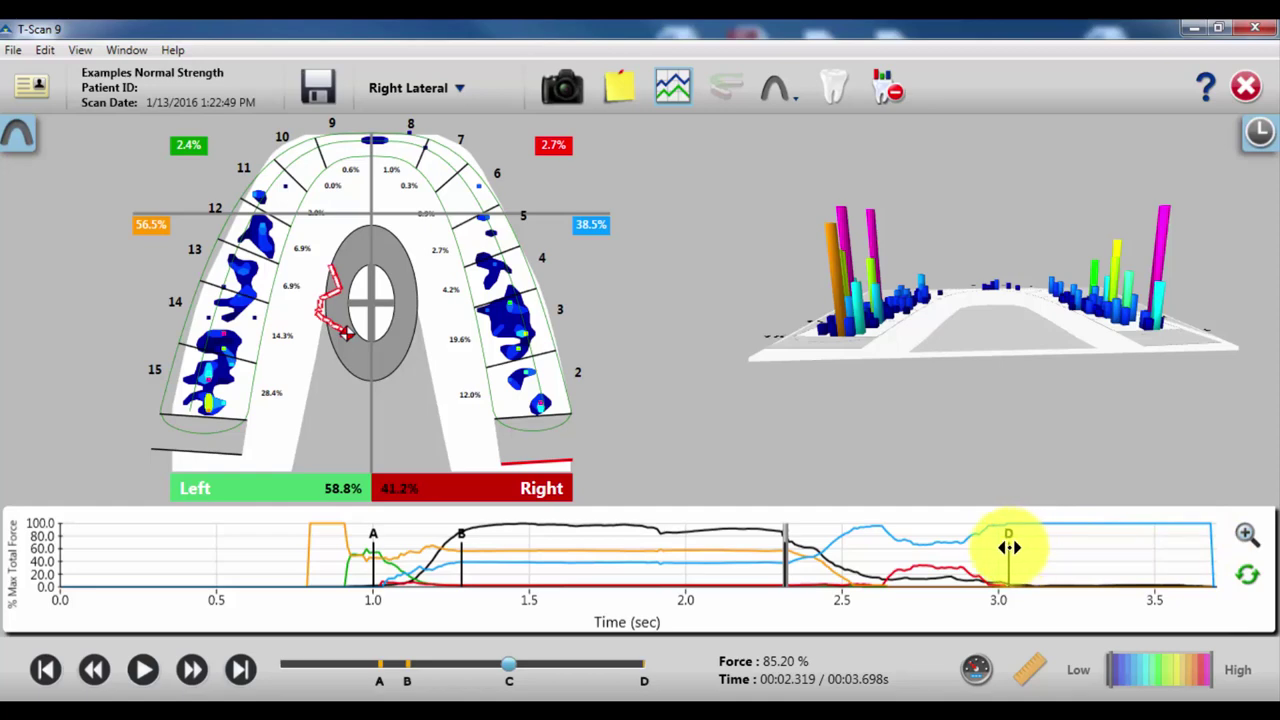
pyautogui.moveTo(1009, 548); pyautogui.dragTo(1219, 555)
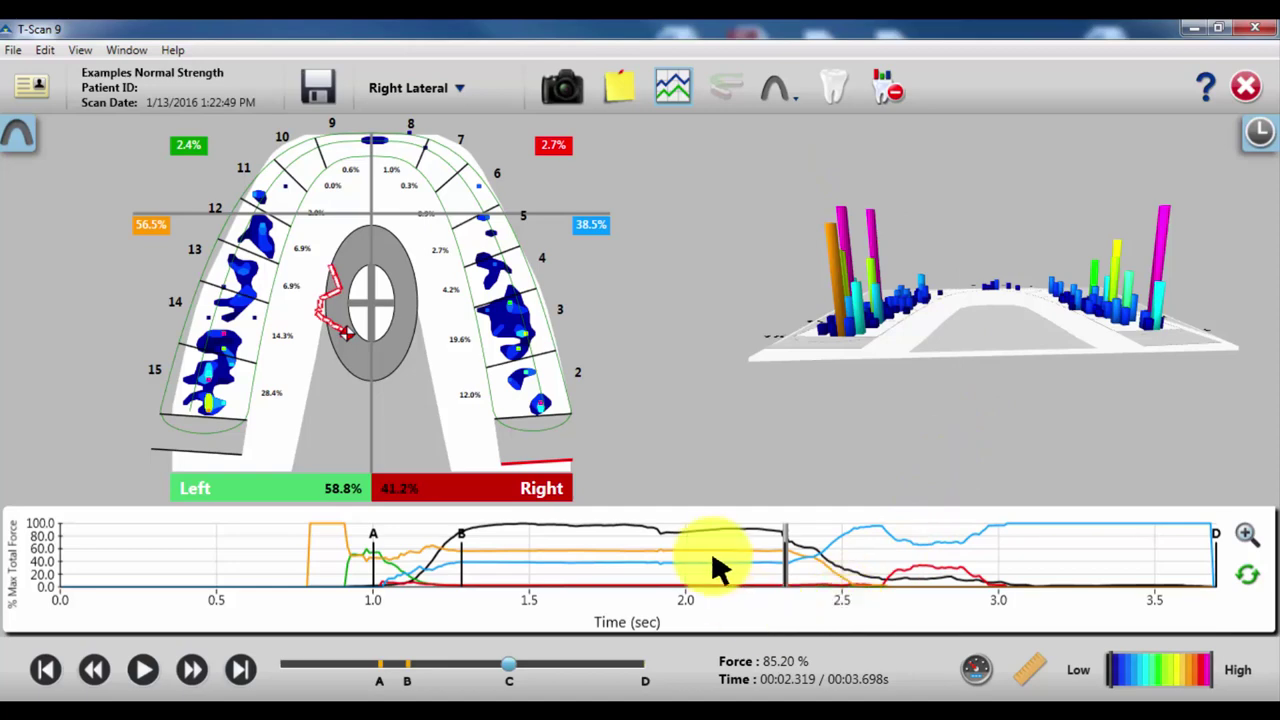
# Nudge the time cursor back to exactly 2.309 s at point C
pyautogui.moveTo(786, 543); pyautogui.dragTo(783, 543)
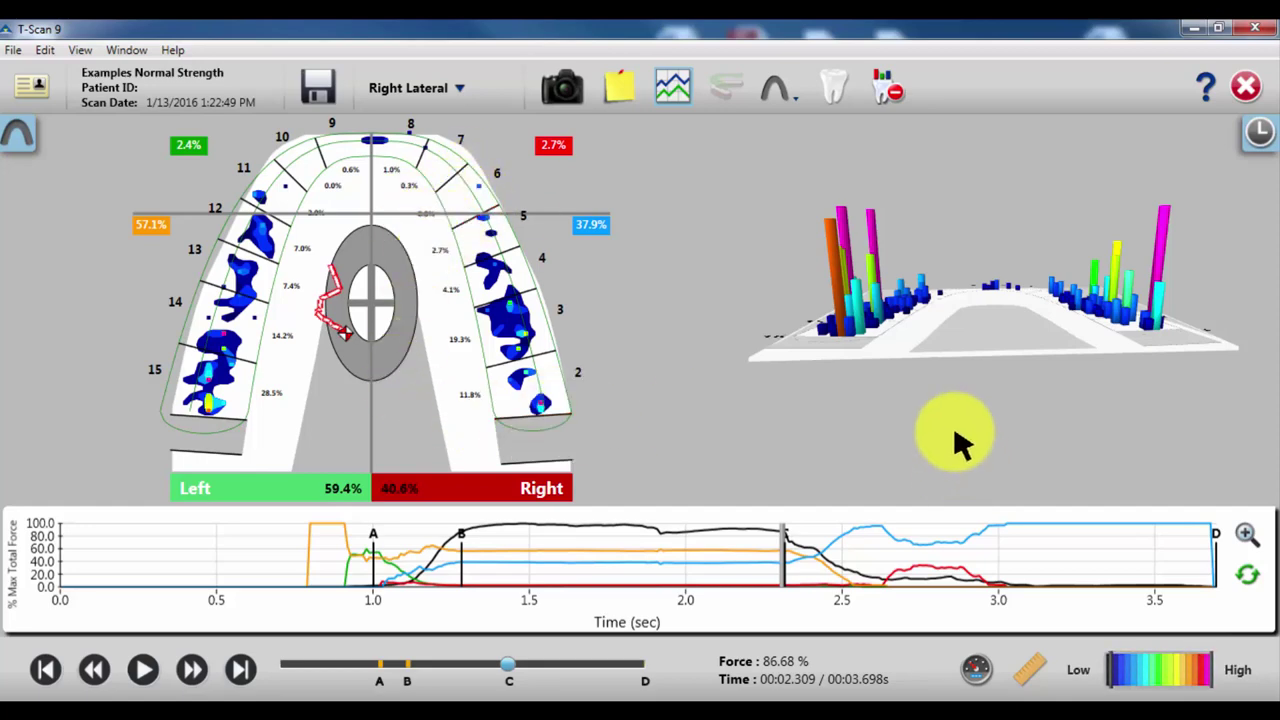
# Step forward through the right excursion to about 2.7 s, then back to 2.558 s
pyautogui.press('Right')
pyautogui.press('Right')
pyautogui.press('Right')
pyautogui.press('Right')
pyautogui.press('Right')
pyautogui.press('Right')
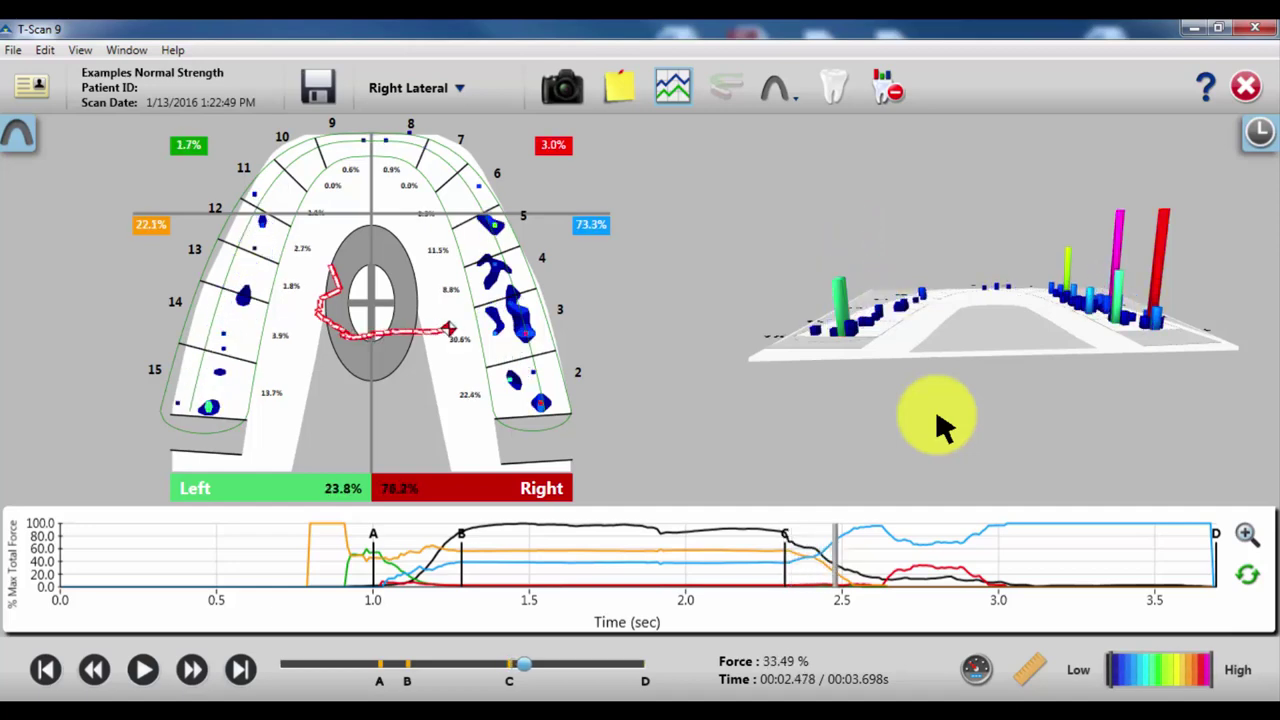
pyautogui.press('Right')
pyautogui.press('Right')
pyautogui.press('Right')
pyautogui.press('Right')
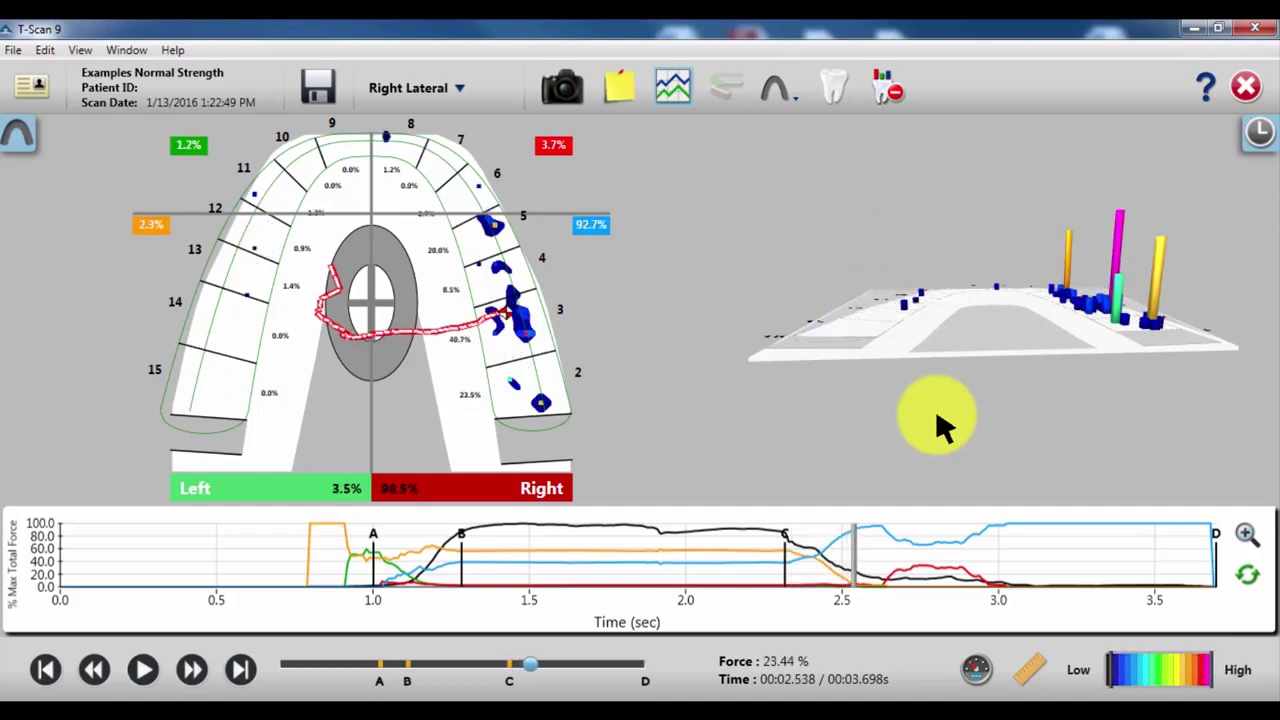
pyautogui.press('Right')
pyautogui.press('Right')
pyautogui.press('Right')
pyautogui.press('Right')
pyautogui.press('Right')
pyautogui.press('Right')
pyautogui.press('Right')
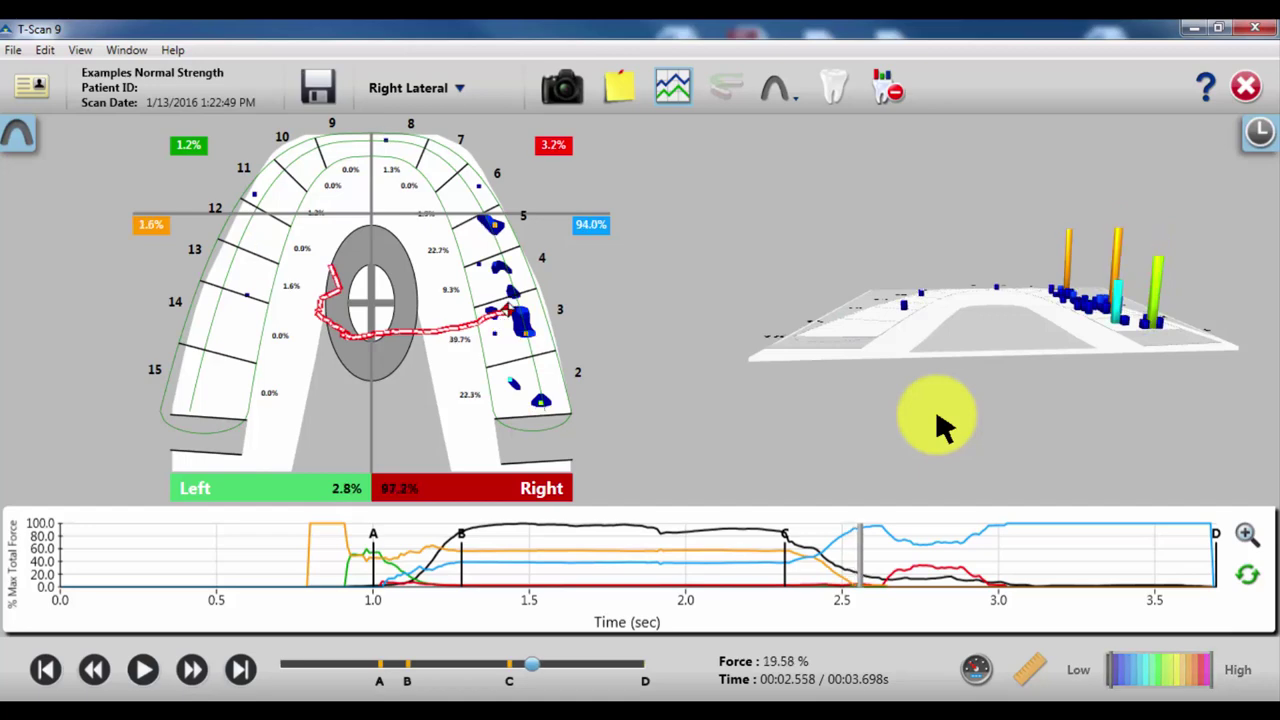
pyautogui.press('Right')
pyautogui.press('Right')
pyautogui.press('Right')
pyautogui.press('Right')
pyautogui.press('Right')
pyautogui.press('Right')
pyautogui.press('Right')
pyautogui.press('Right')
pyautogui.press('Right')
pyautogui.press('Right')
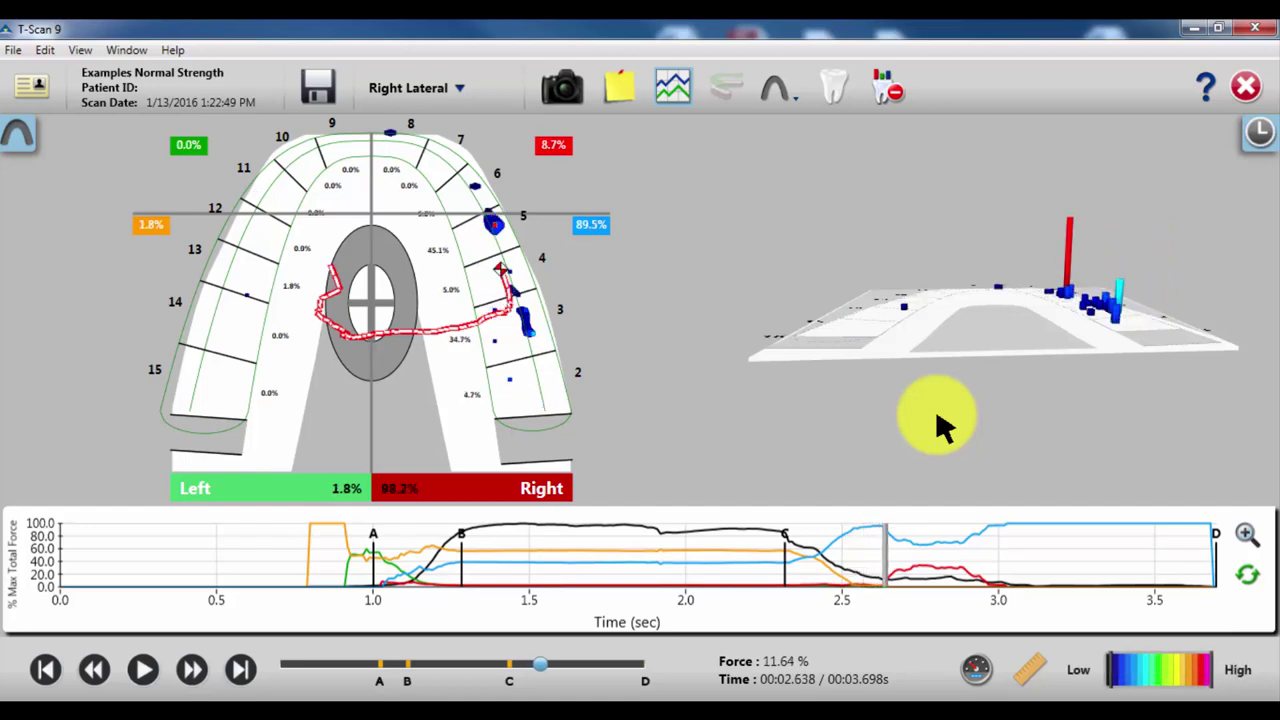
pyautogui.press('Right')
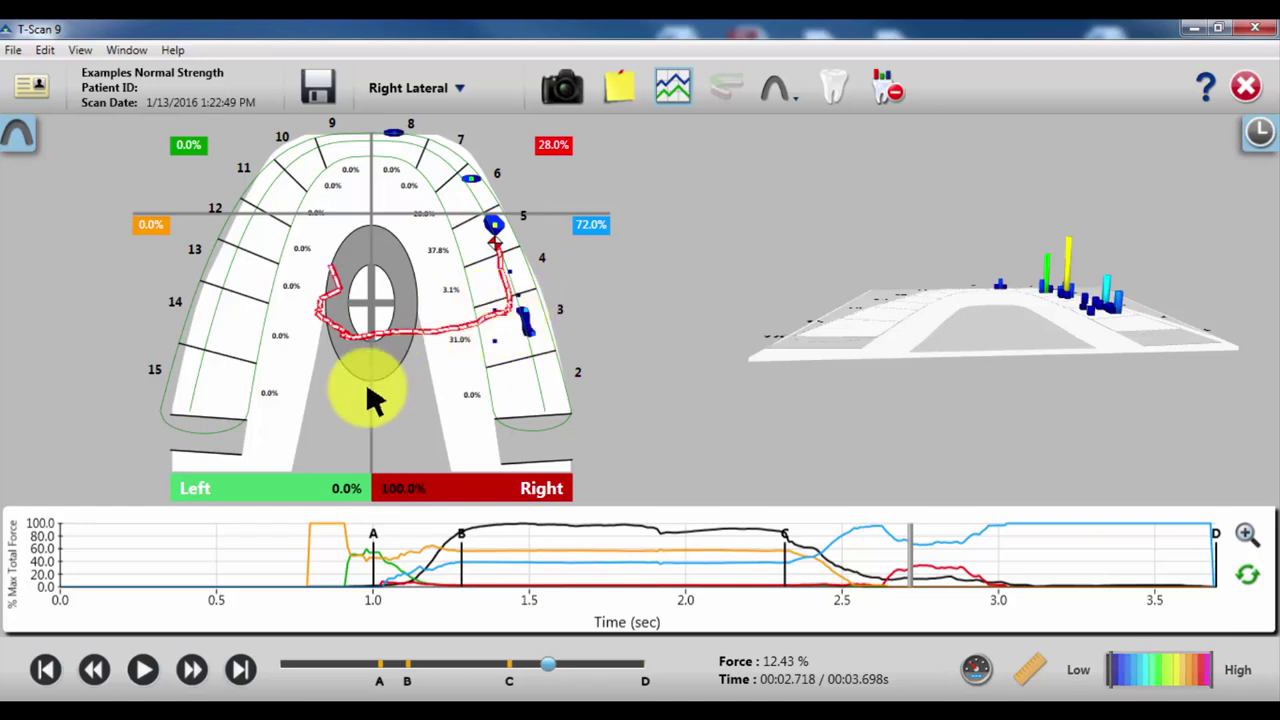
pyautogui.press('Left')
pyautogui.press('Left')
pyautogui.press('Left')
pyautogui.press('Left')
pyautogui.press('Left')
pyautogui.press('Left')
pyautogui.press('Left')
pyautogui.press('Left')
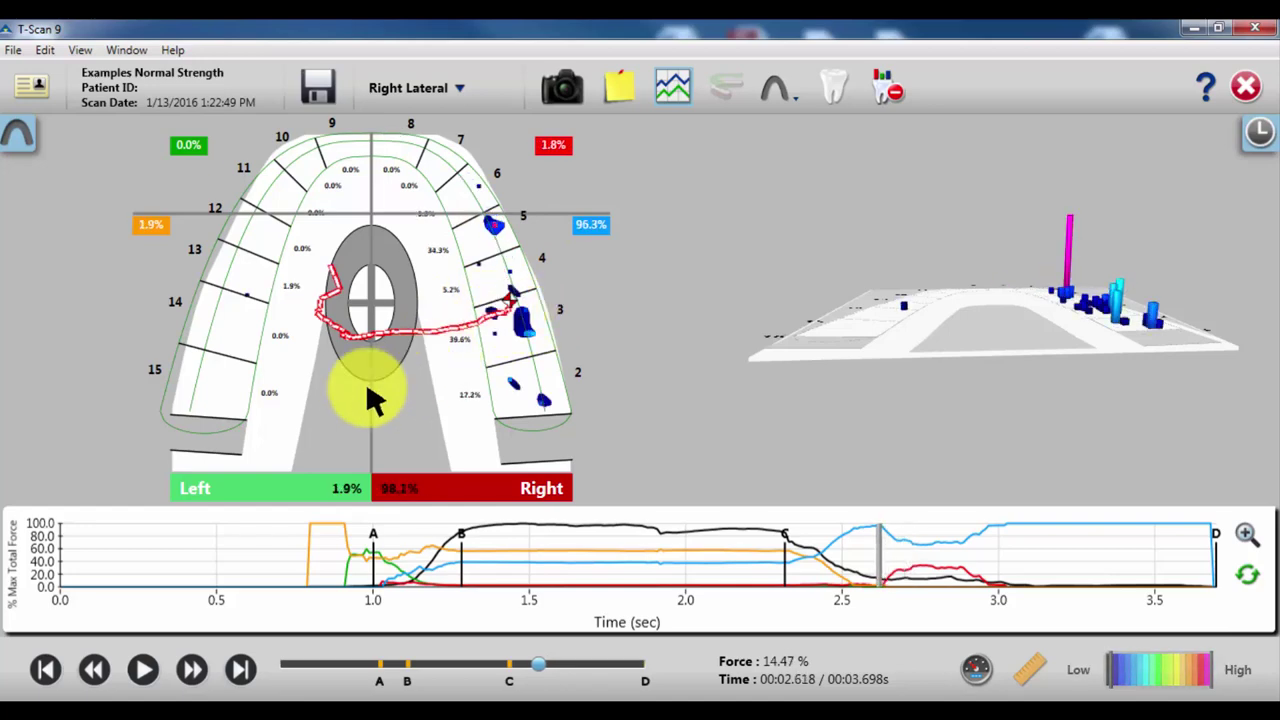
pyautogui.press('Left')
pyautogui.press('Left')
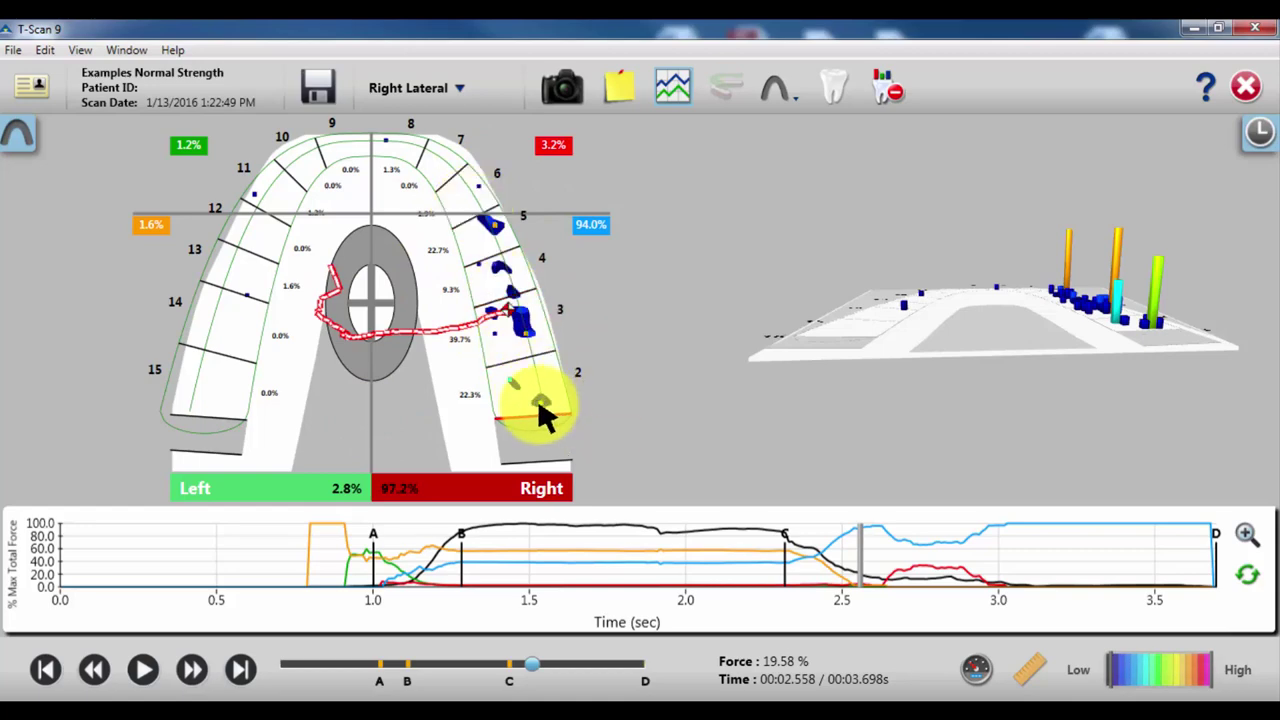
# Drag the boundary between teeth 2 and 3 until tooth 3 measures 10.34 mm
pyautogui.moveTo(530, 400); pyautogui.dragTo(528, 345)
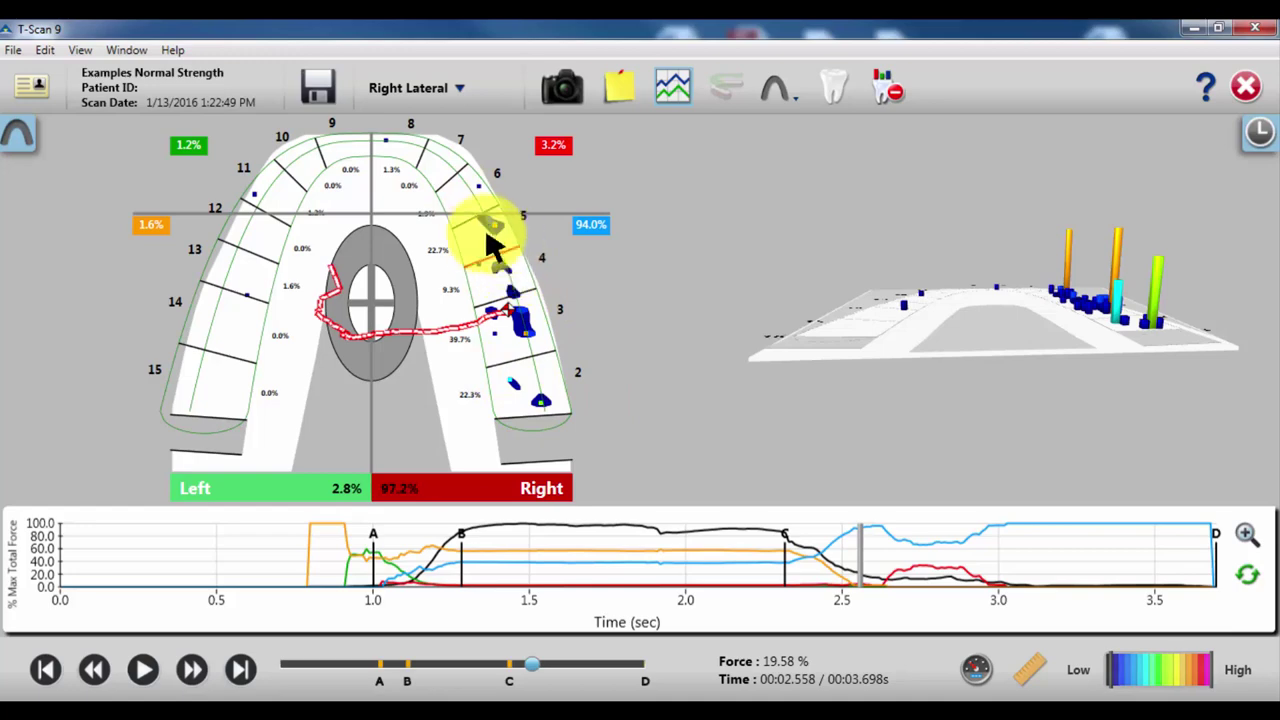
pyautogui.moveTo(508, 400); pyautogui.dragTo(505, 322)
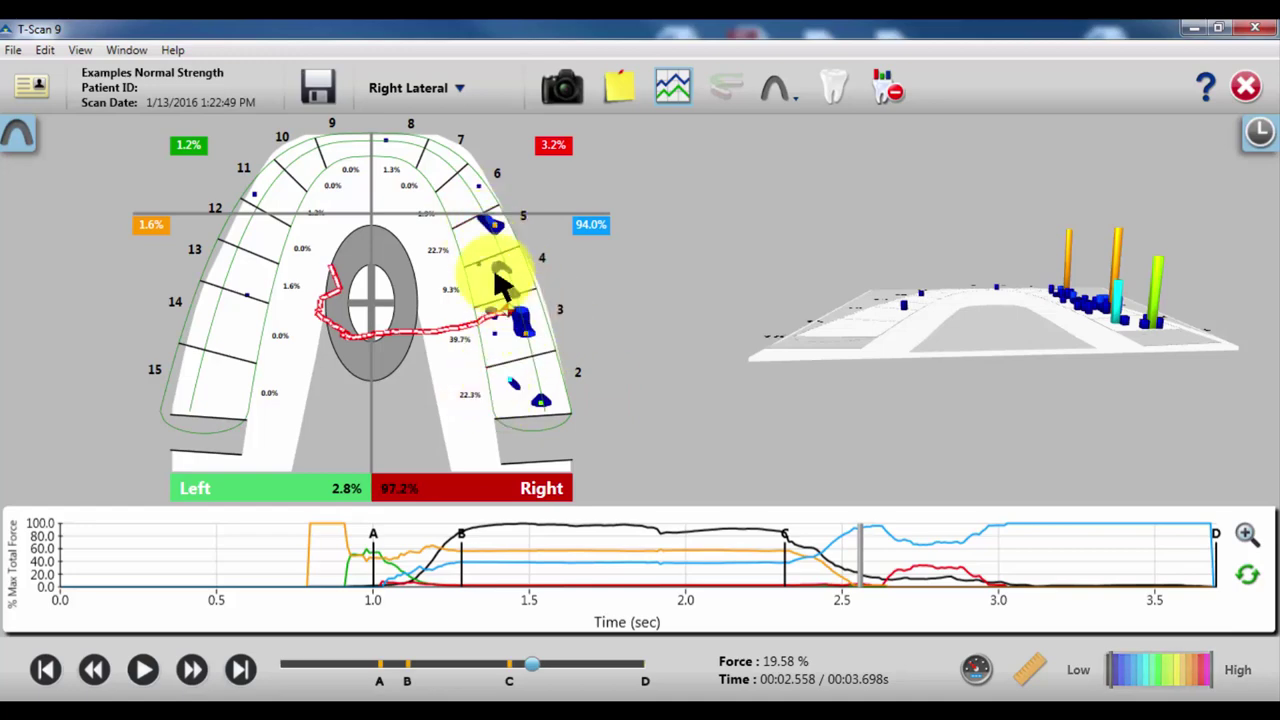